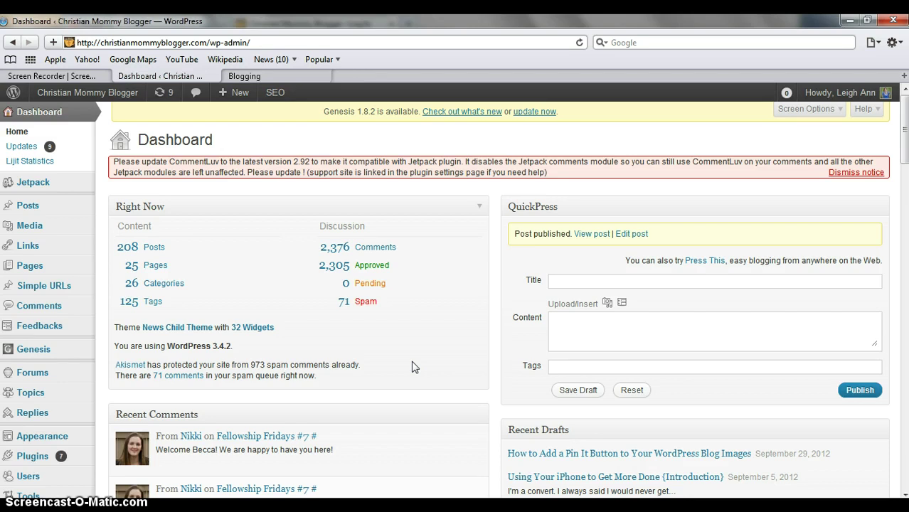
- Go from the WordPress dashboard to the live Christian Mommy Blogger site and open its Blog page
click(302, 80)
click(192, 76)
mouse_move(107, 92)
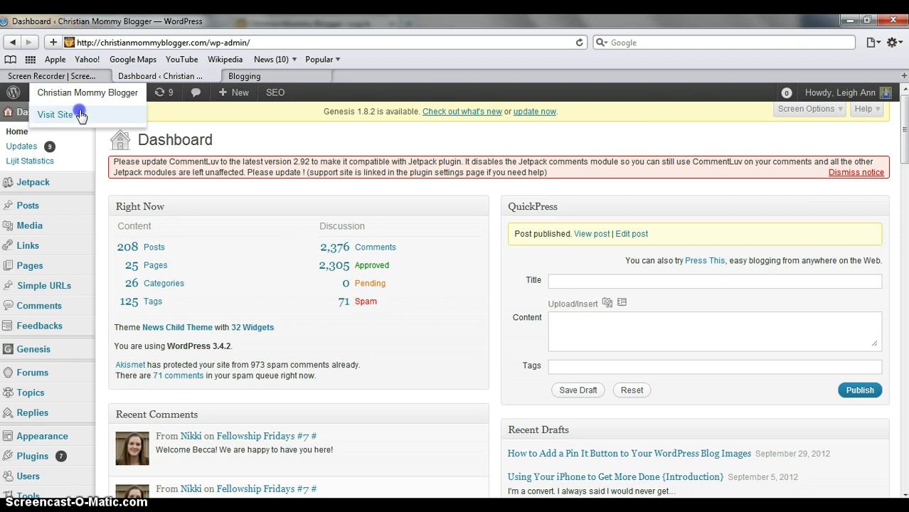
click(81, 115)
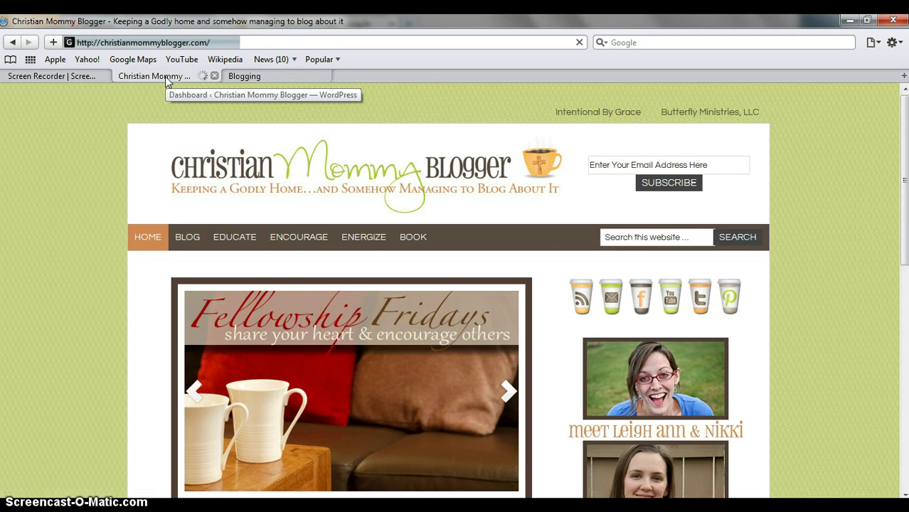
click(189, 245)
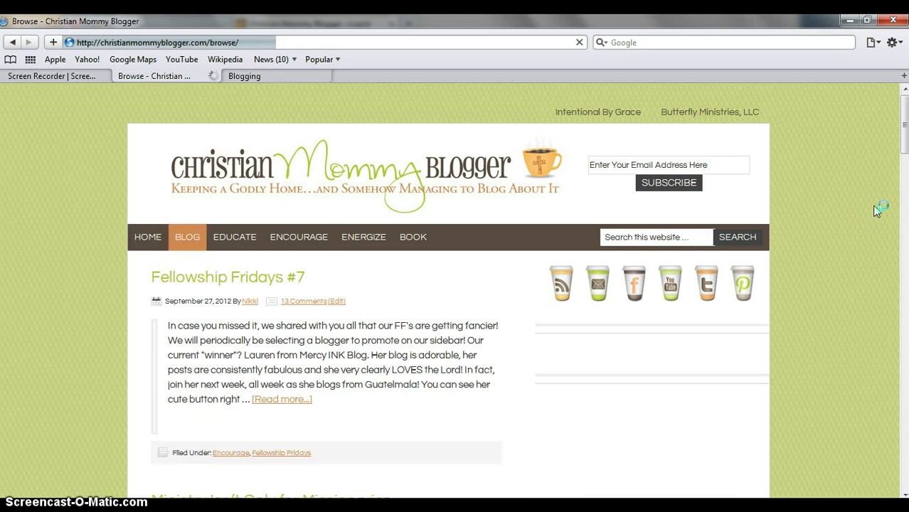
- Find the post "6 Steps to Building Your Own Community {Mastermind Group}" in the blog listing and open it
click(902, 135)
drag(903, 134, 905, 189)
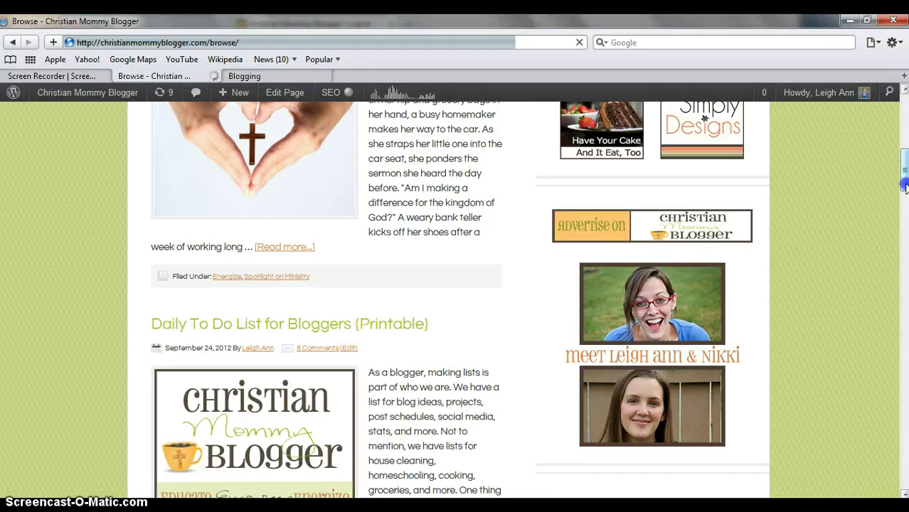
drag(905, 191, 898, 302)
click(416, 269)
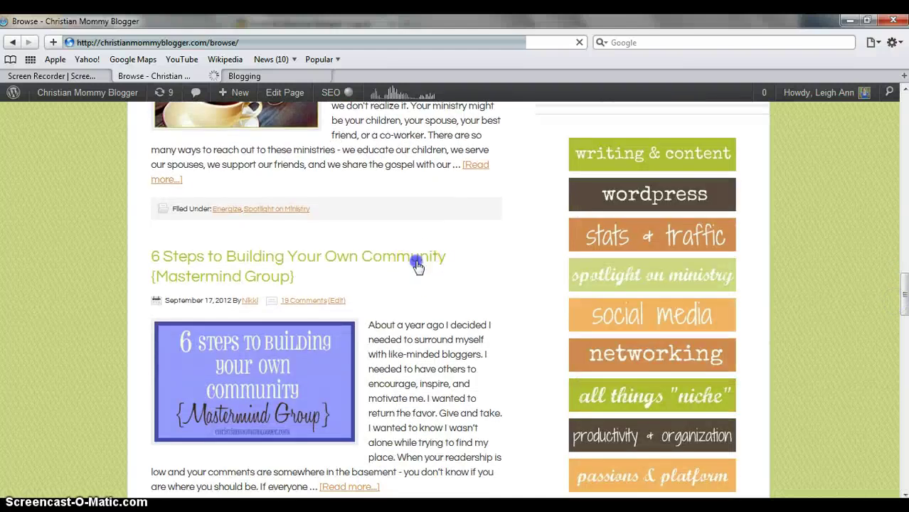
click(417, 264)
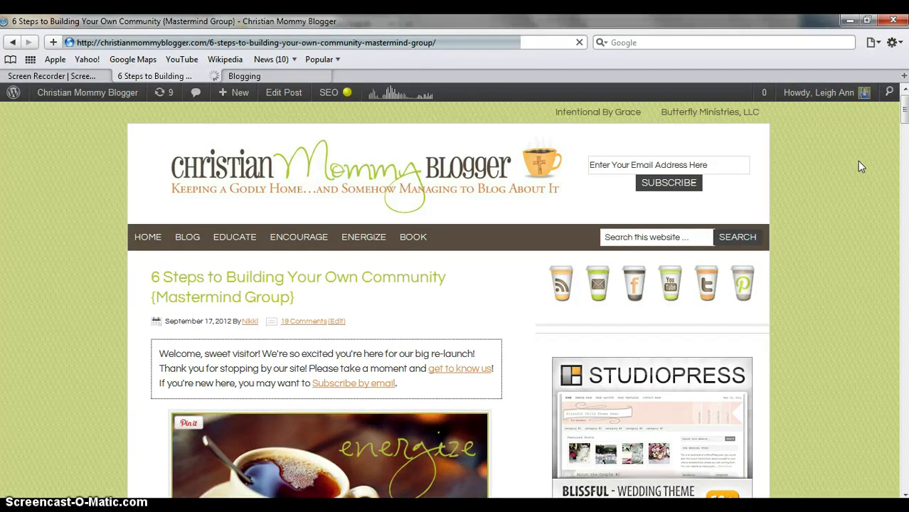
- Pin the post's purple "6 Steps to Building Your Own Community" image to the Blogging board through the coffee photo's Pin It button
drag(904, 118, 903, 128)
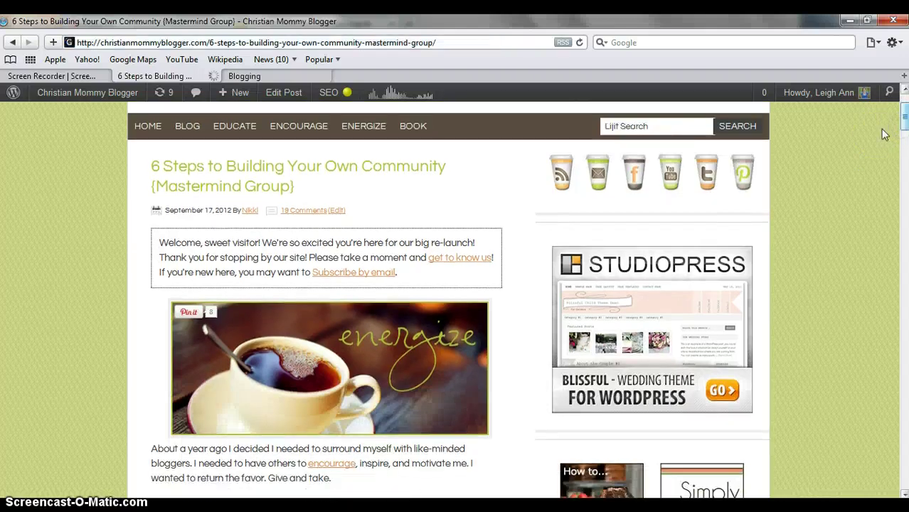
click(196, 316)
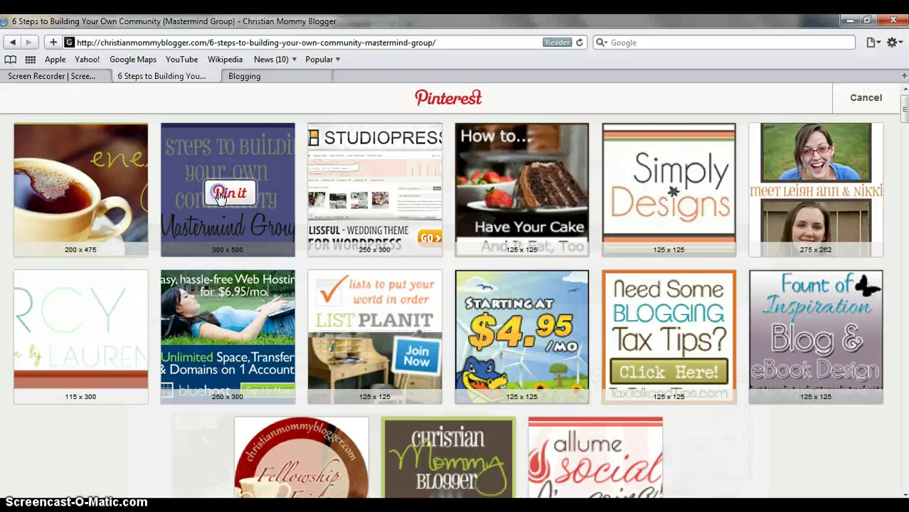
click(221, 197)
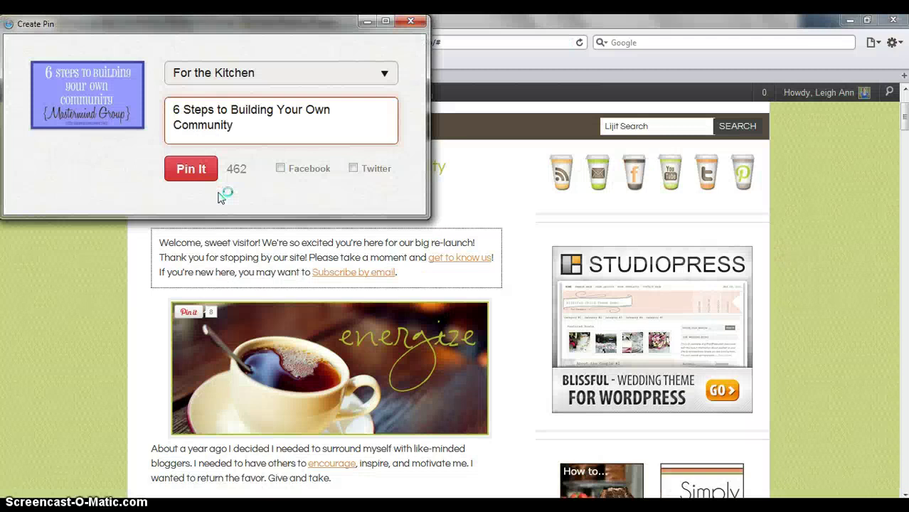
click(248, 83)
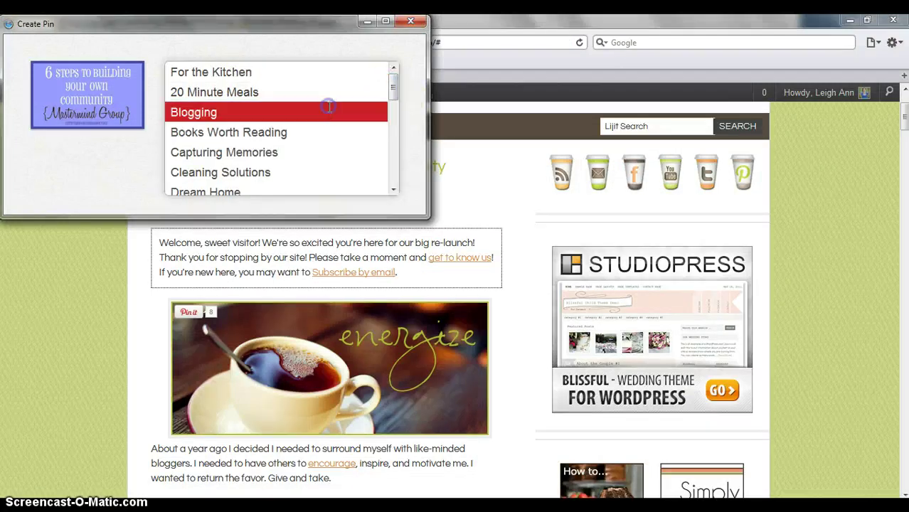
click(272, 110)
click(202, 169)
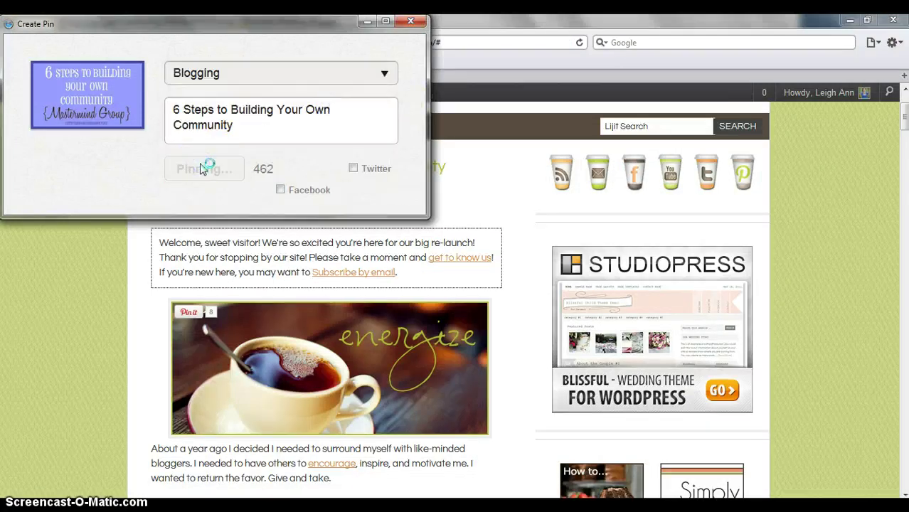
click(414, 24)
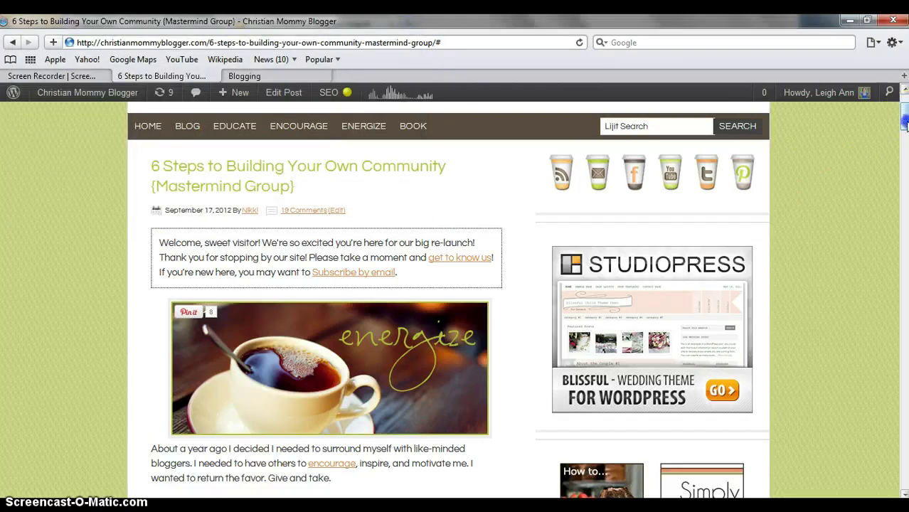
- Return to the site's dashboard and open the Install Plugins page for adding a new plugin
drag(903, 118, 905, 280)
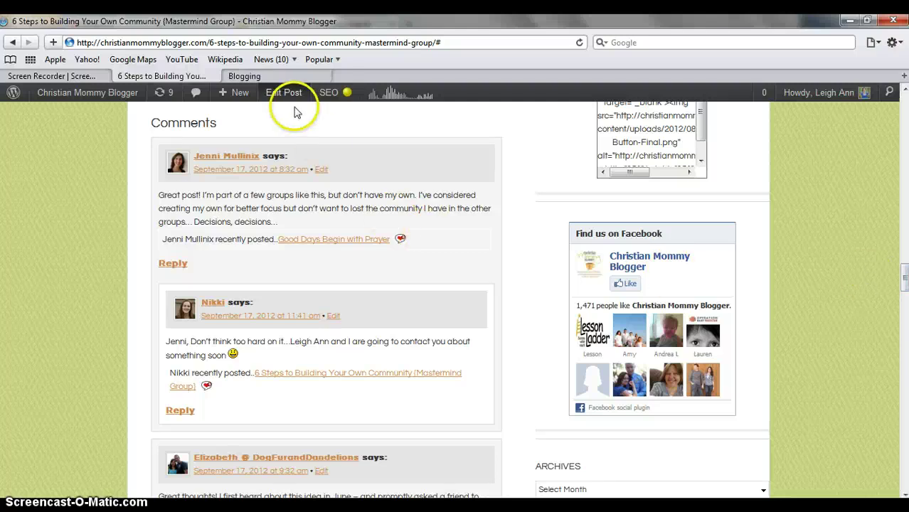
mouse_move(124, 92)
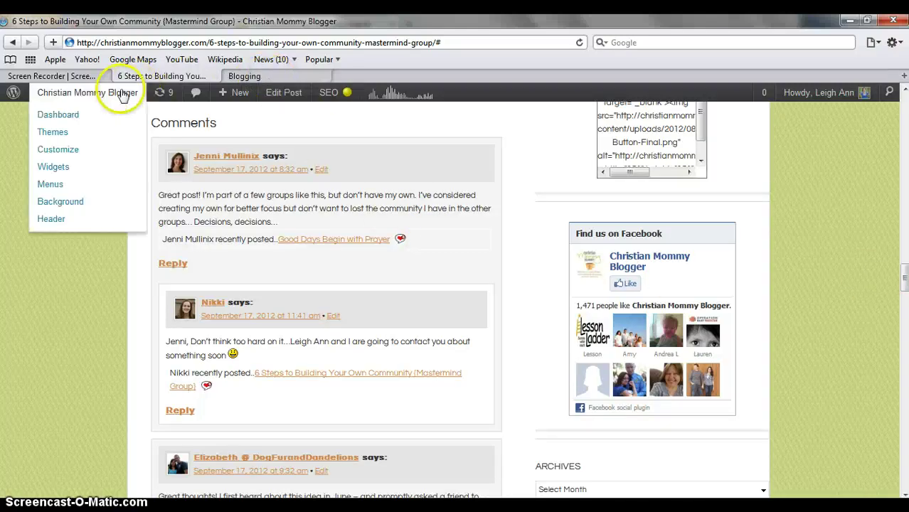
click(58, 115)
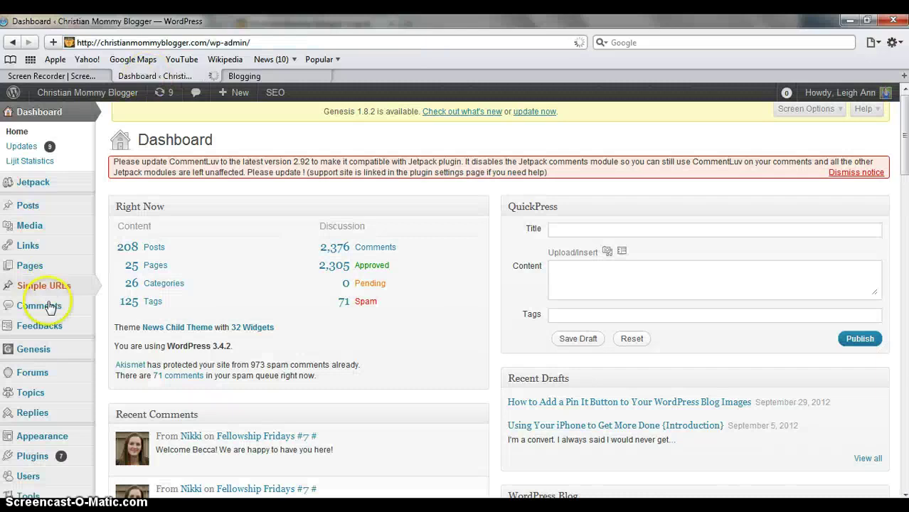
click(32, 463)
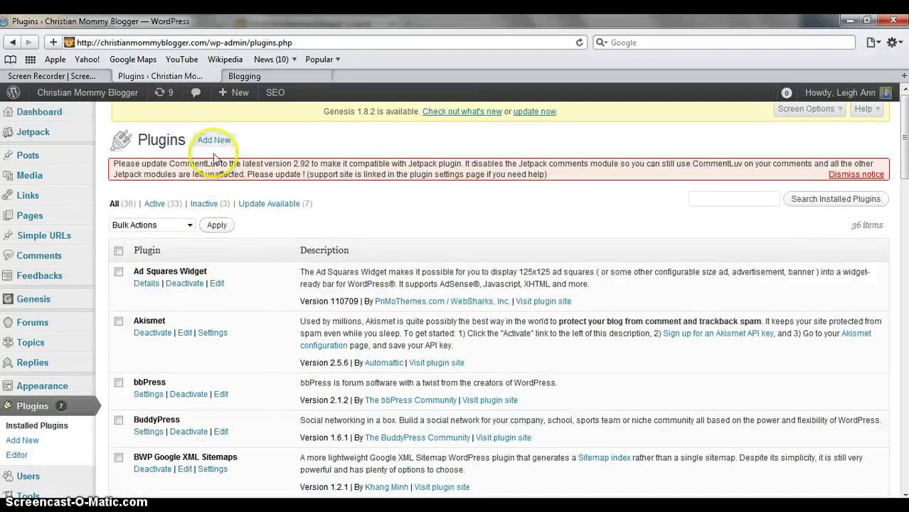
click(215, 141)
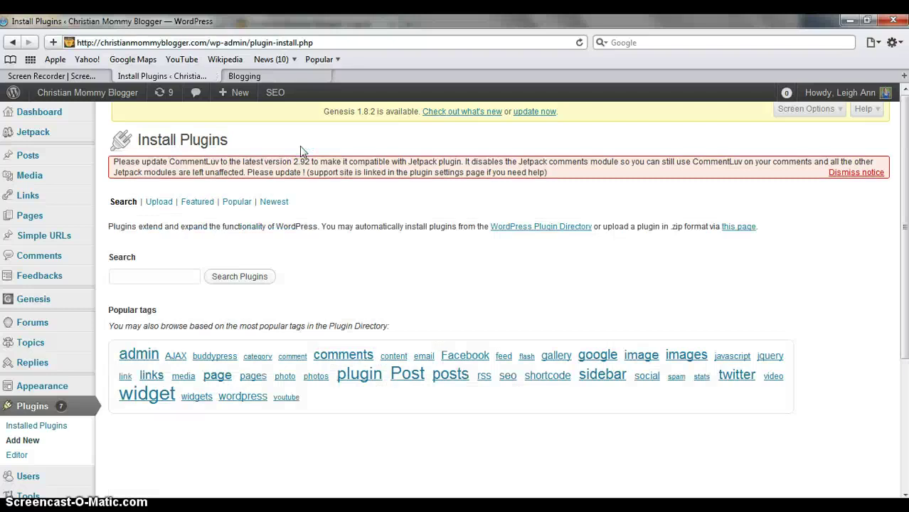
- Search the plugin directory for "Add Pinterest Button to Wordpress"
click(181, 277)
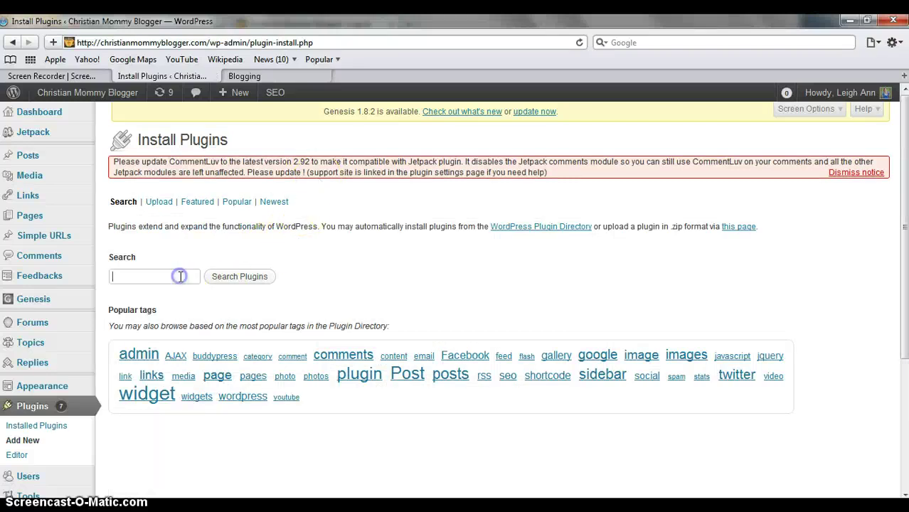
text(Add Pinter)
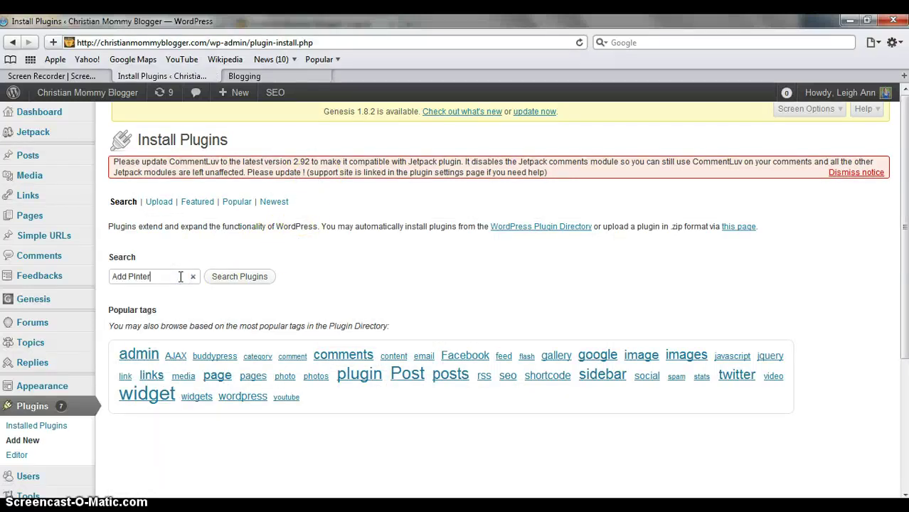
key(BackSpace)
key(BackSpace)
key(BackSpace)
text(interes)
text(t Button)
text( to Wordpress)
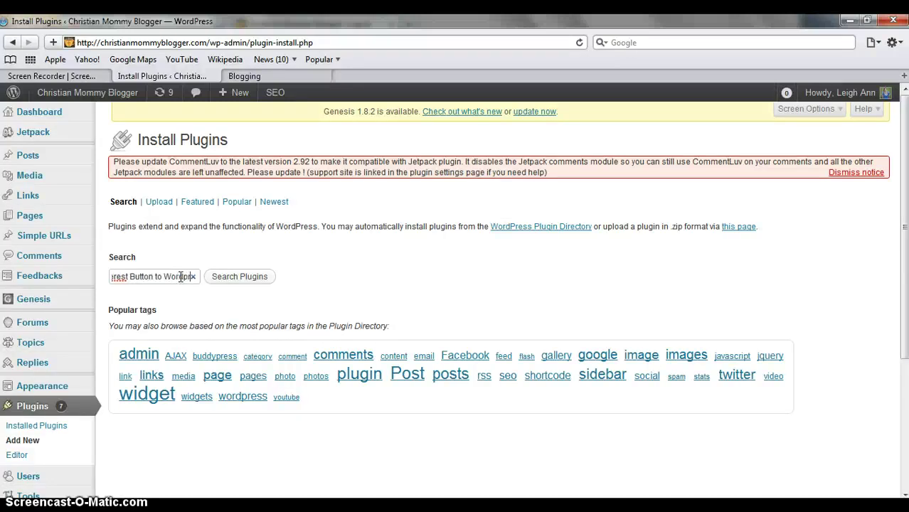
click(222, 278)
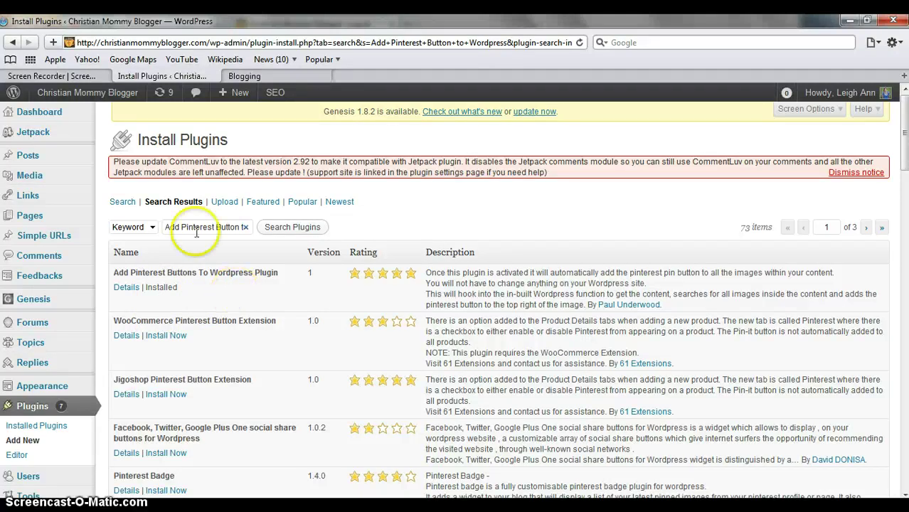
- Visit the live Christian Mommy Blogger site from the plugin search results
click(126, 114)
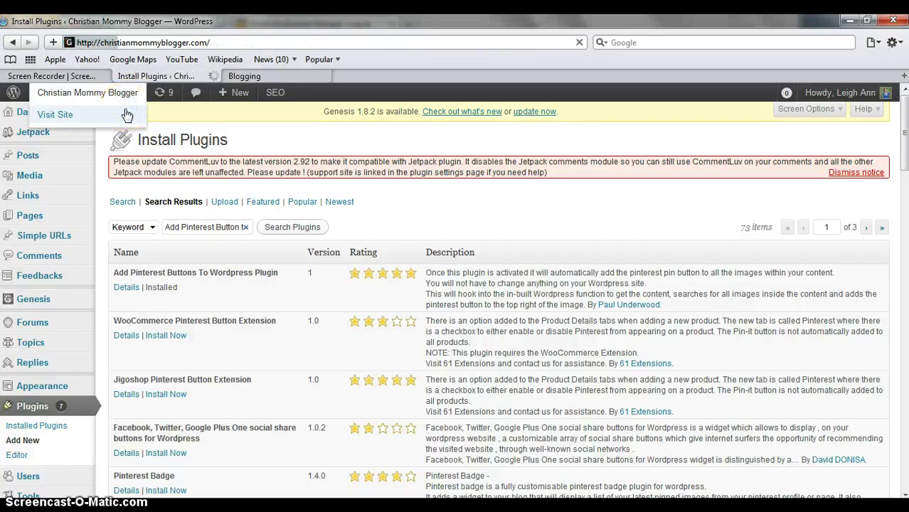